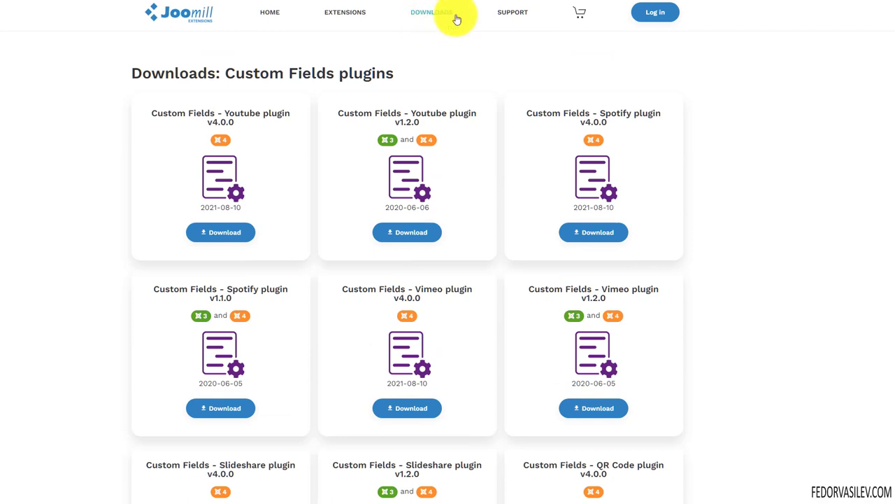
# Look through the Custom Fields plugin downloads on the Joomill site down to the QR Code and User Dropdown plugins
pyautogui.scroll(-5, 455, 251)
pyautogui.tripleClick(593, 447)
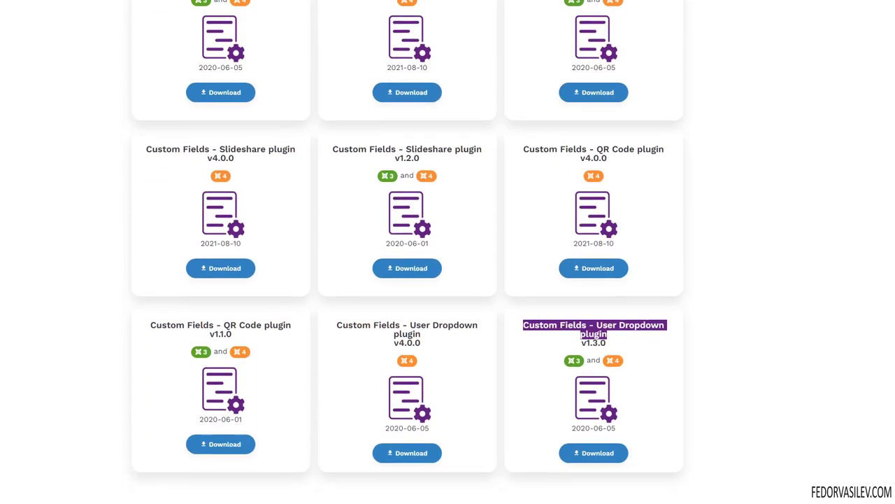
pyautogui.scroll(1, 592, 200)
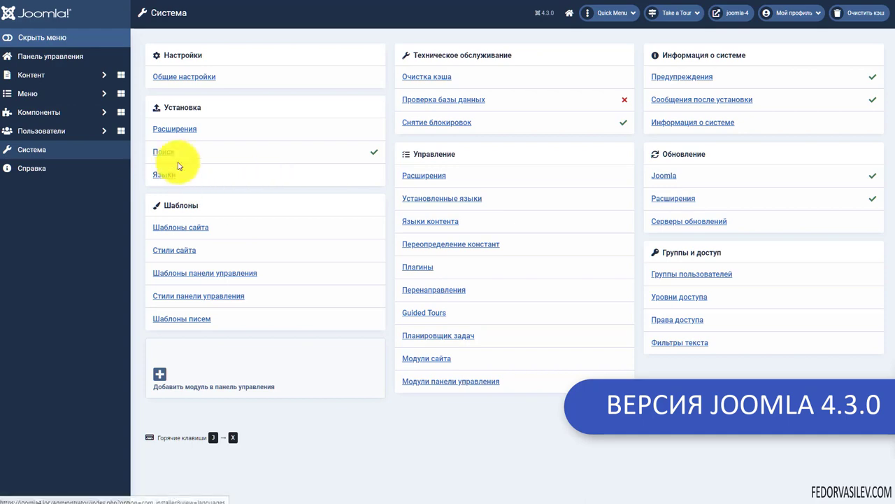
# Install the extension package custom-fields-qr-code-plugin.zip from the Поля — QR-код folder
pyautogui.click(175, 129)
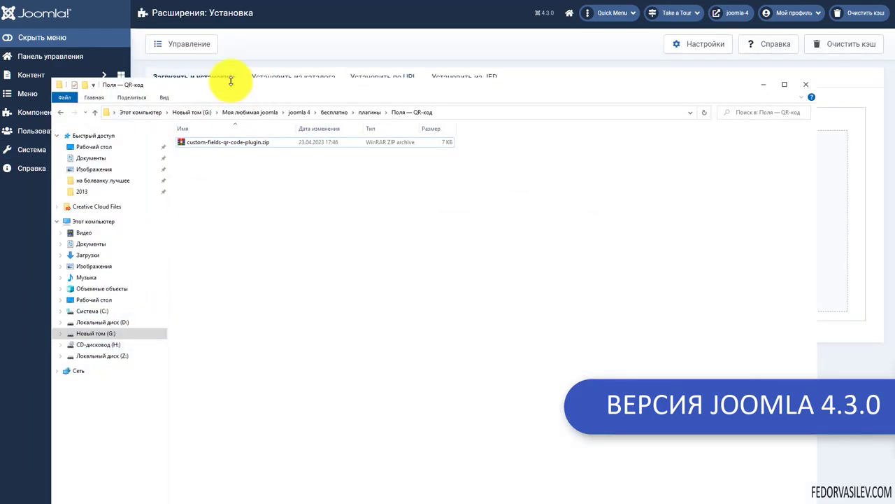
pyautogui.moveTo(172, 86); pyautogui.dragTo(88, 427)
pyautogui.moveTo(110, 461); pyautogui.dragTo(266, 250)
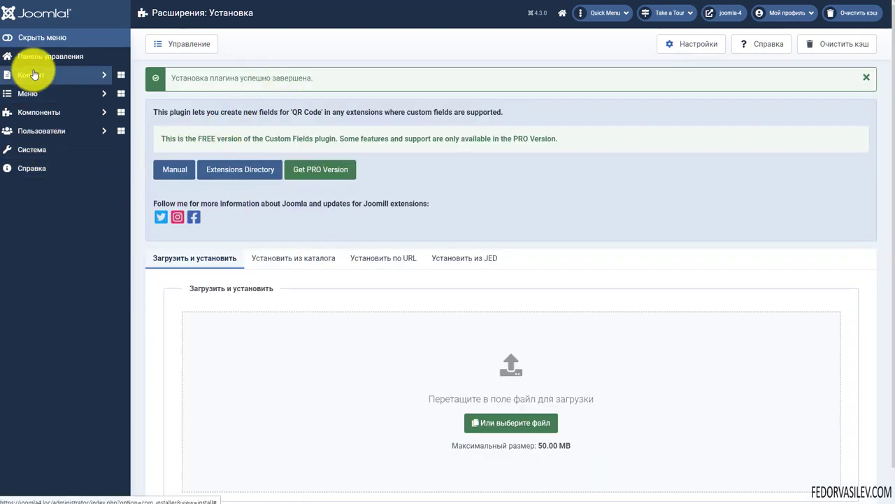
# Open the Fields - QR Code plugin from the plugin list, check its settings and close it
pyautogui.click(30, 55)
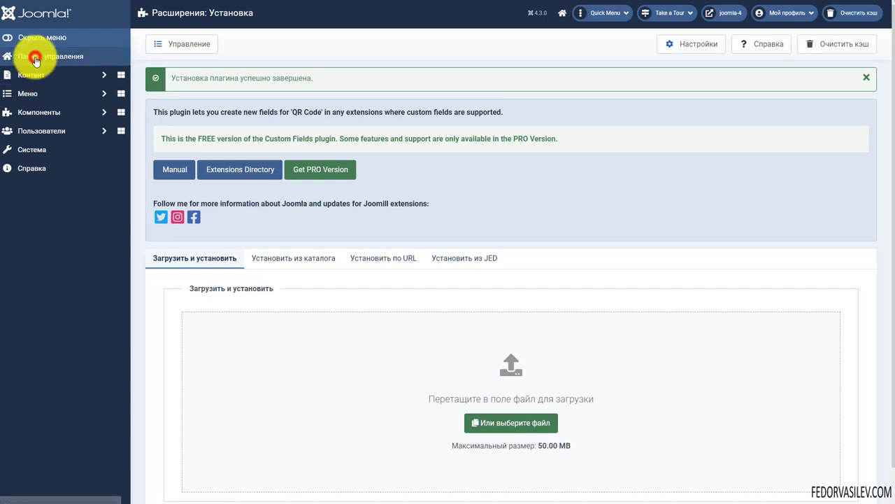
pyautogui.click(628, 12)
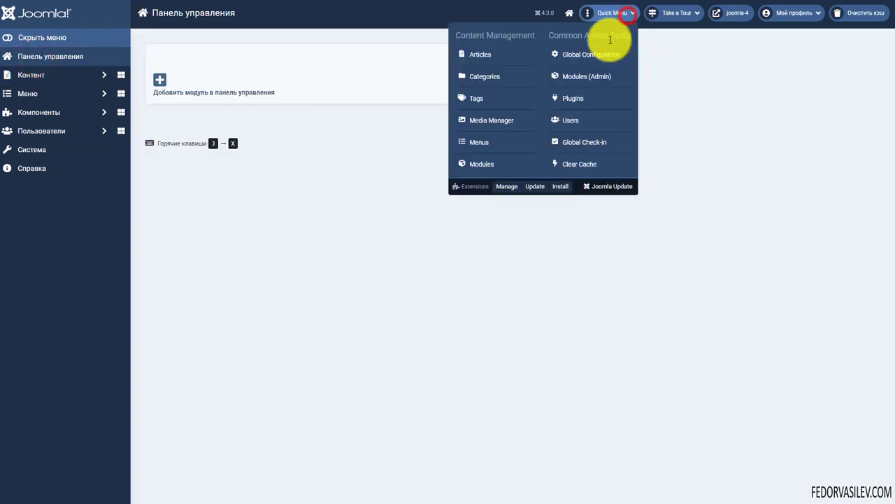
pyautogui.click(572, 98)
pyautogui.click(275, 175)
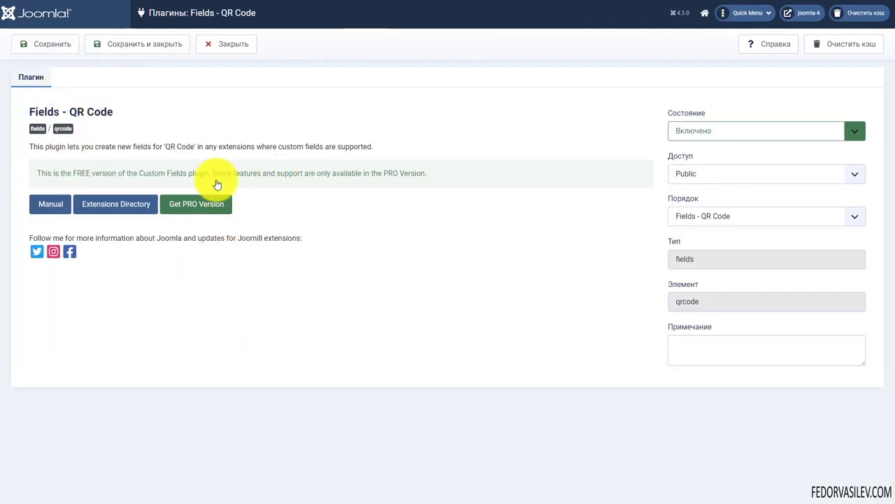
pyautogui.click(214, 47)
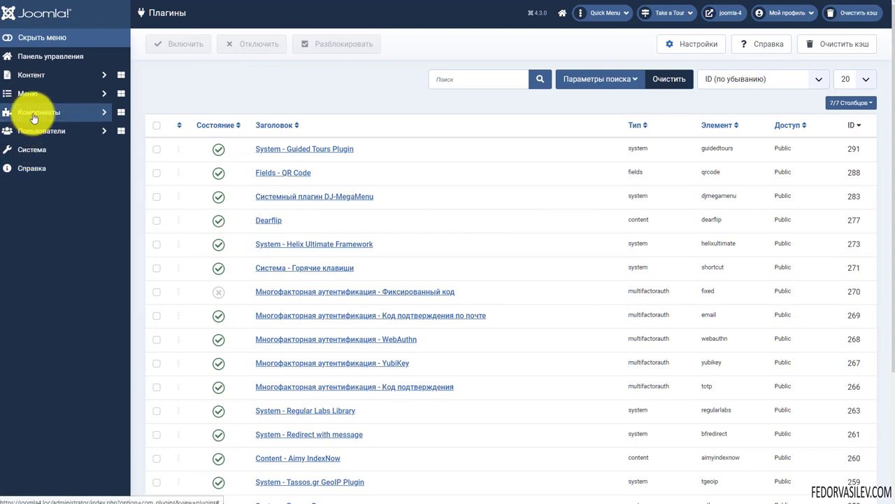
# Check where custom fields are offered for content and users, and open the list of article fields
pyautogui.click(32, 75)
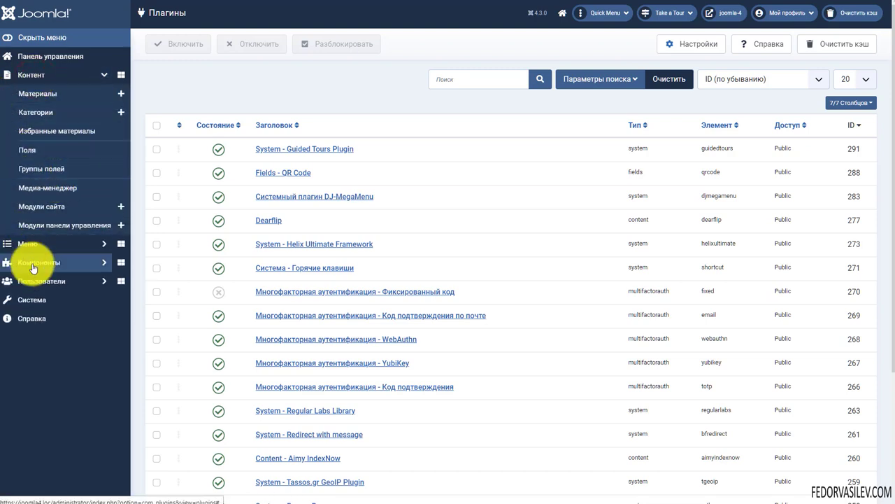
pyautogui.click(36, 282)
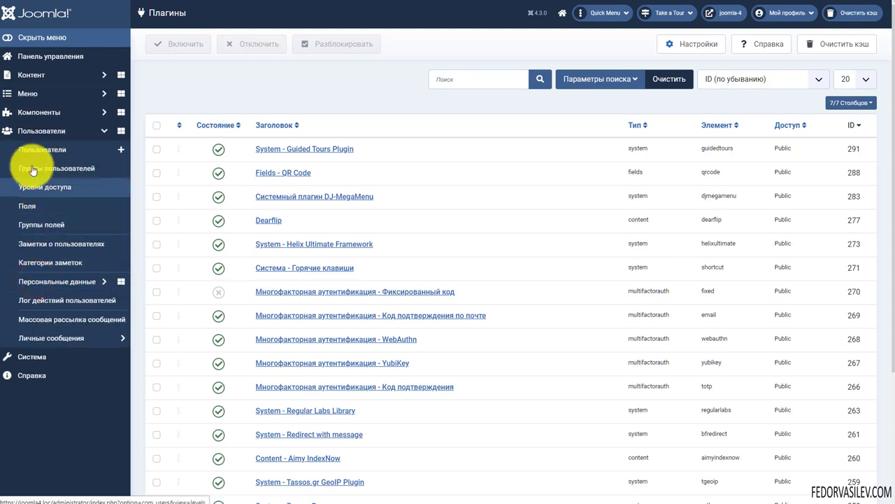
pyautogui.click(38, 82)
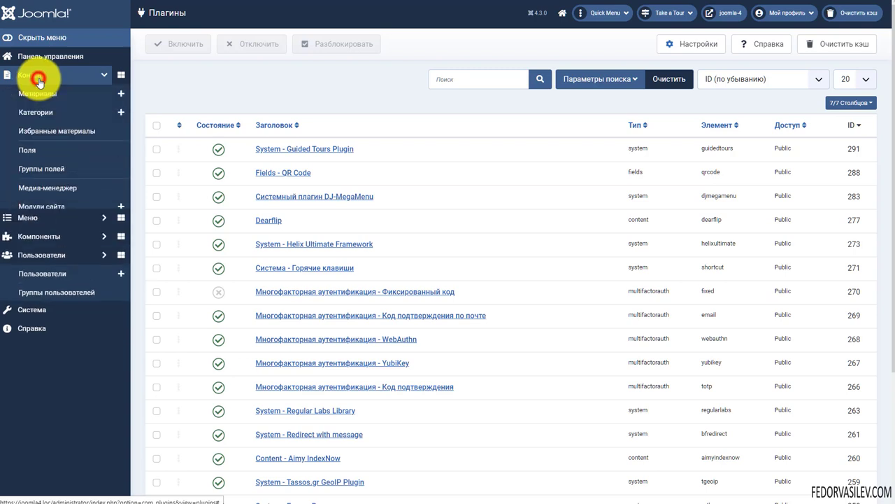
pyautogui.click(40, 153)
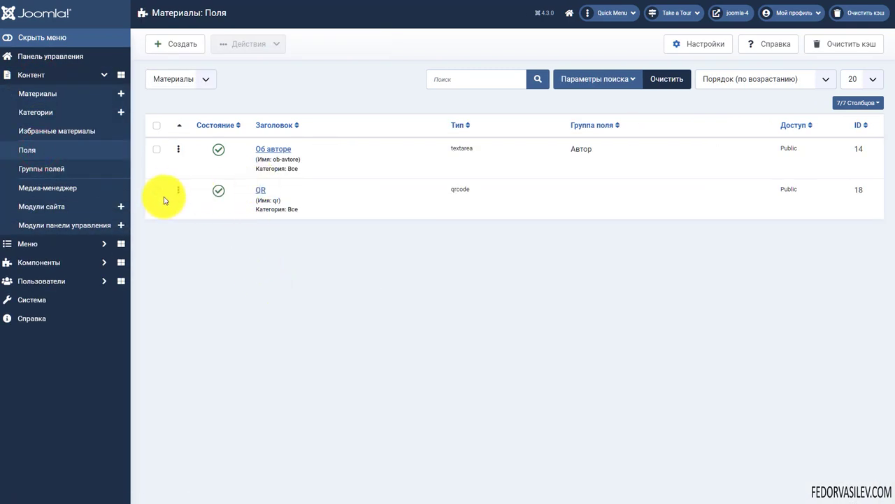
# Move the existing QR field to the trash
pyautogui.click(156, 191)
pyautogui.click(241, 44)
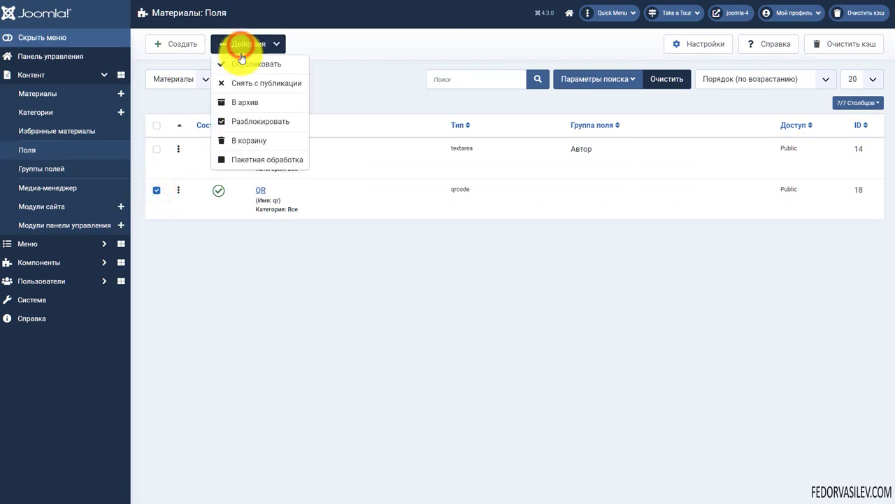
pyautogui.click(254, 144)
# Start a new article field of type QR Code (qrcode) and title it QR
pyautogui.click(174, 44)
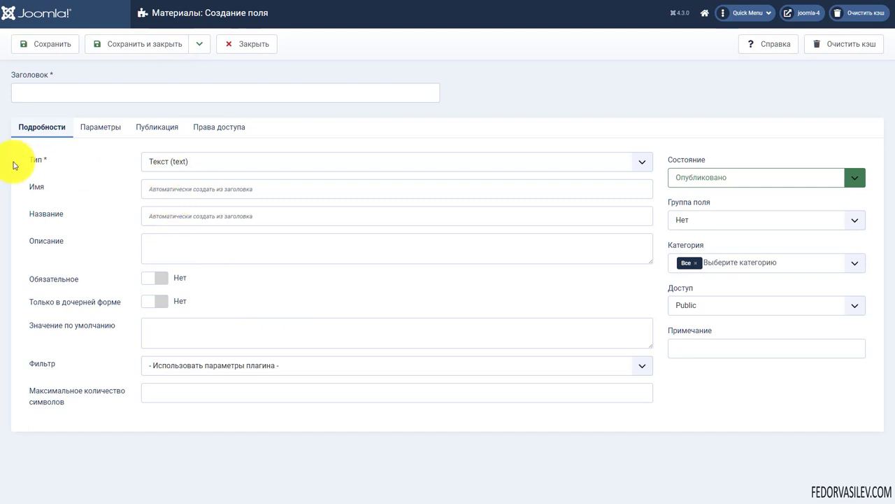
pyautogui.click(157, 162)
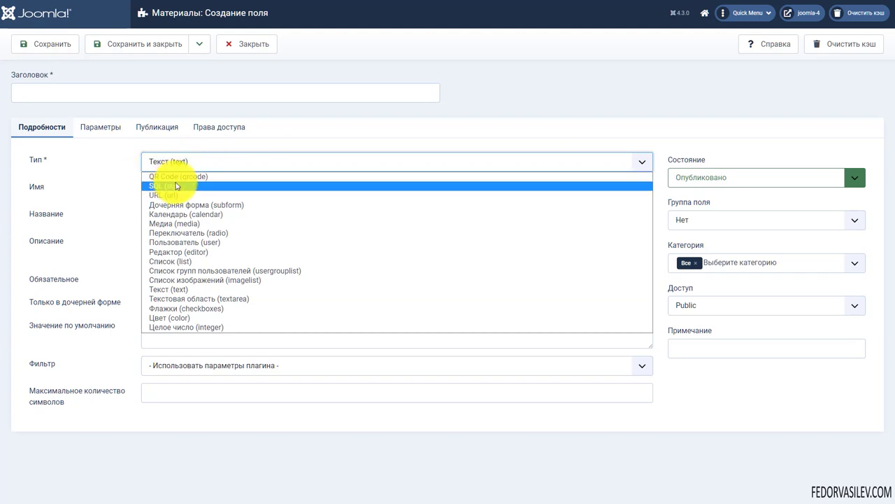
pyautogui.click(213, 177)
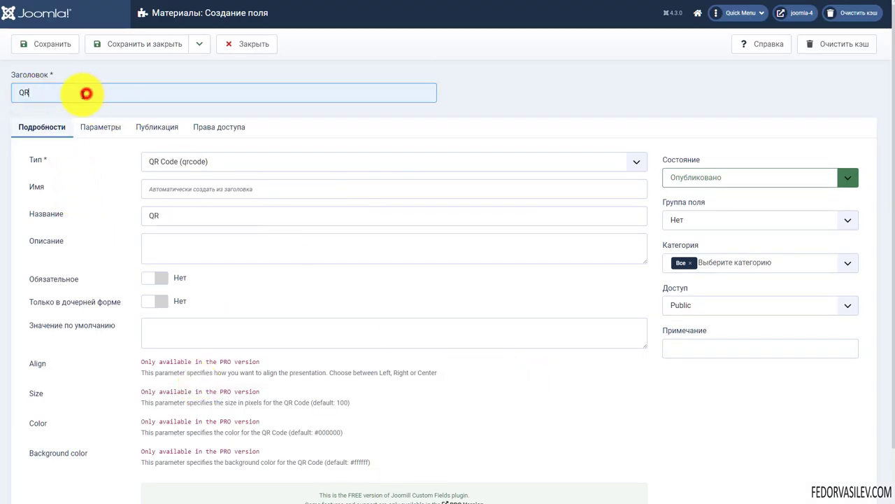
pyautogui.click(86, 93)
pyautogui.press('BackSpace')
pyautogui.press('BackSpace')
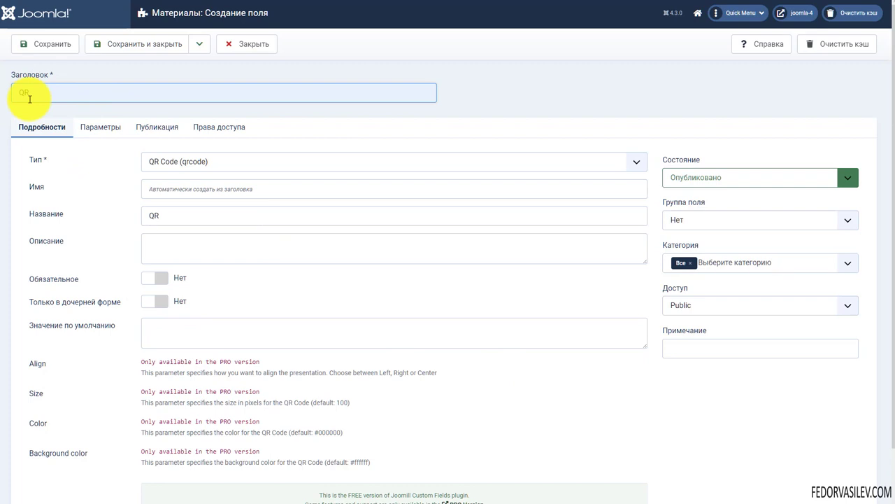
pyautogui.write('QR')
# Examine the QR code field's settings and the note about options reserved for the PRO version
pyautogui.scroll(-1, 238, 232)
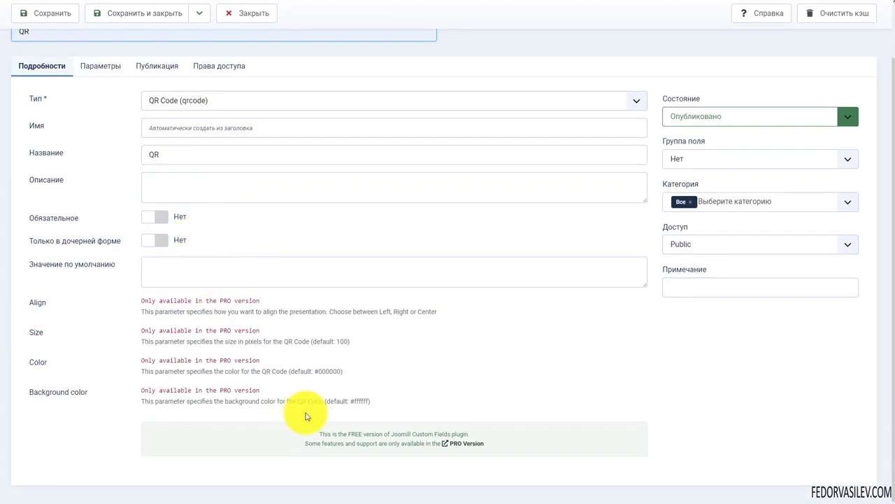
pyautogui.moveTo(380, 406); pyautogui.dragTo(160, 300)
pyautogui.click(381, 377)
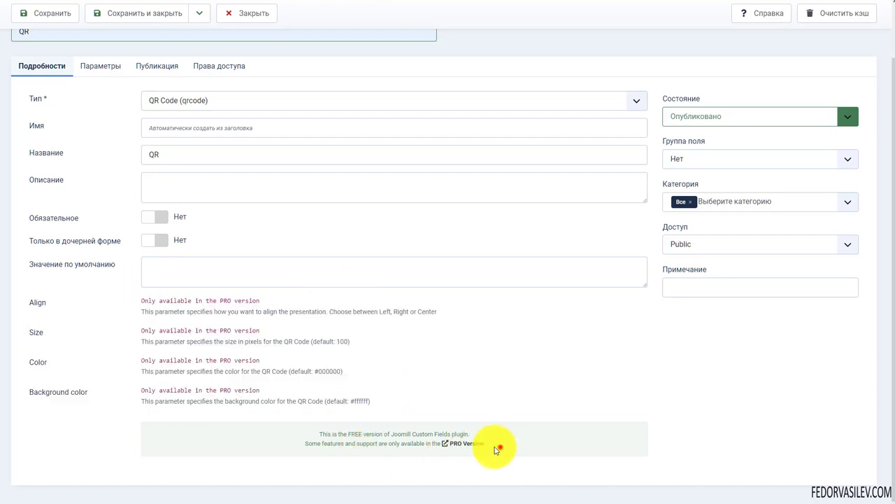
pyautogui.moveTo(498, 444); pyautogui.dragTo(284, 436)
pyautogui.click(244, 441)
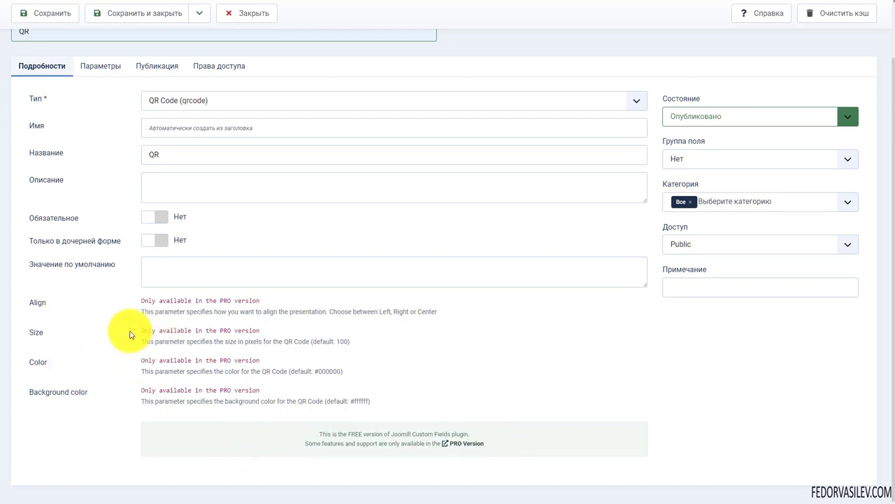
pyautogui.scroll(1, 196, 353)
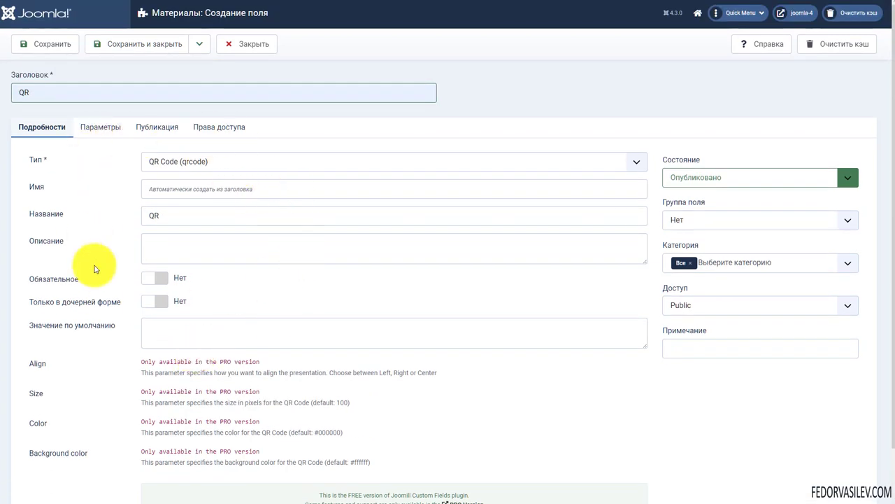
pyautogui.scroll(-1, 220, 264)
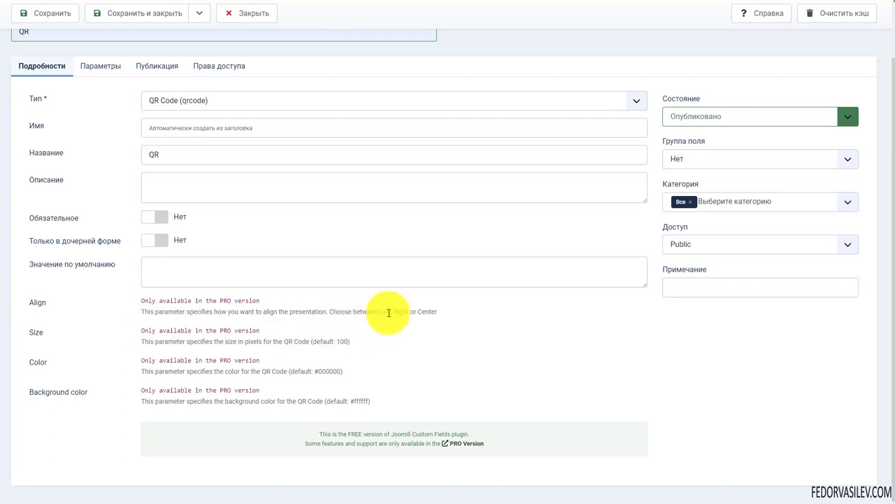
# Read the descriptions of the Align, Size, Color and Background color parameters of the QR code field
pyautogui.moveTo(438, 311); pyautogui.dragTo(140, 310)
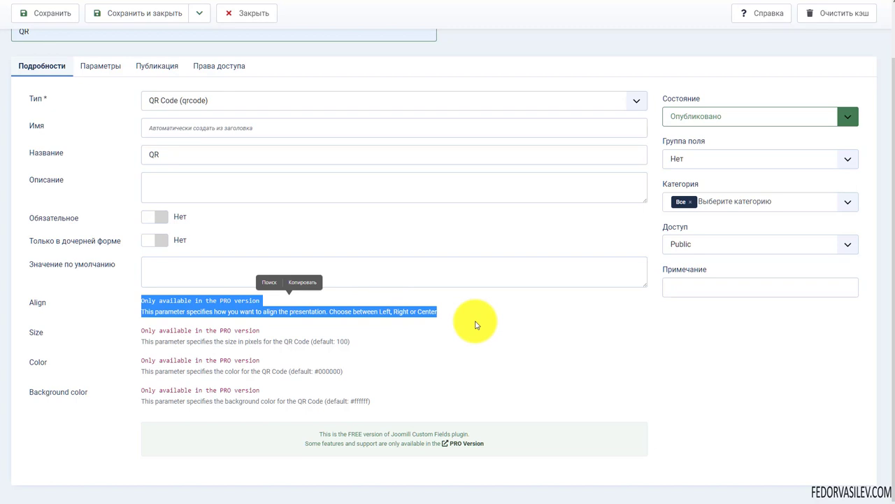
pyautogui.click(476, 324)
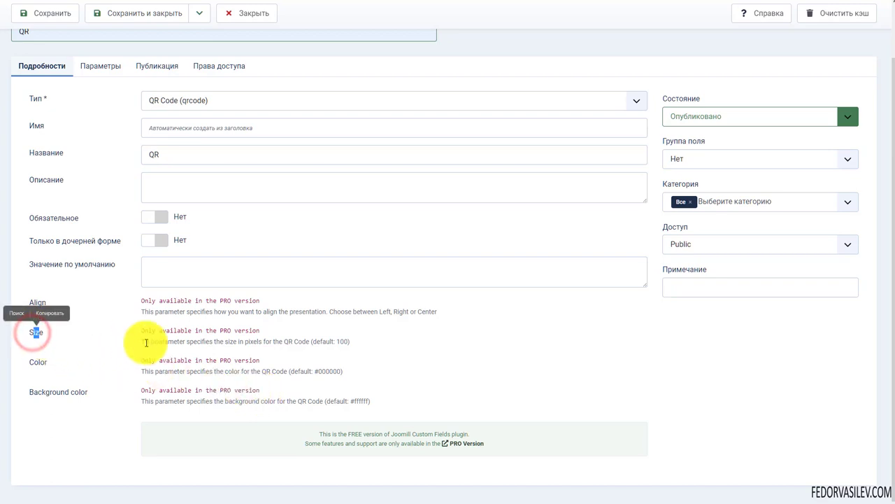
pyautogui.moveTo(168, 341); pyautogui.dragTo(430, 356)
pyautogui.click(429, 355)
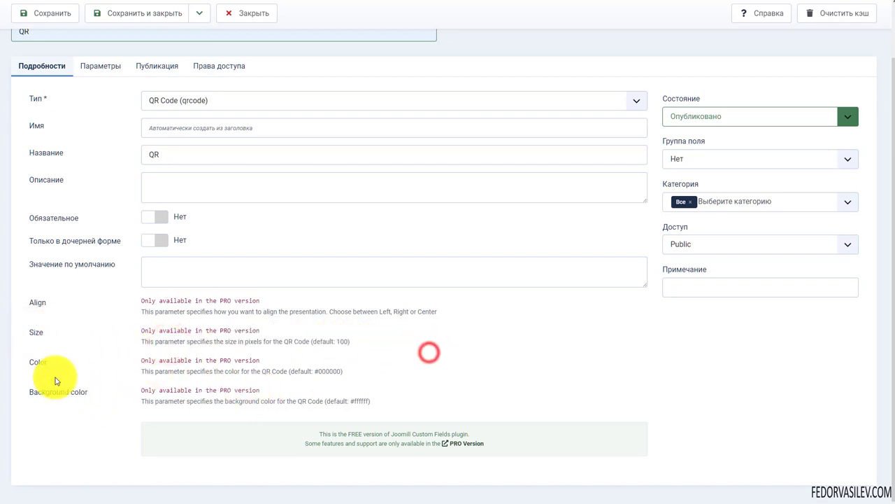
pyautogui.doubleClick(40, 361)
pyautogui.click(47, 364)
pyautogui.moveTo(158, 371); pyautogui.dragTo(401, 386)
pyautogui.click(401, 380)
pyautogui.moveTo(92, 392); pyautogui.dragTo(16, 394)
pyautogui.click(111, 406)
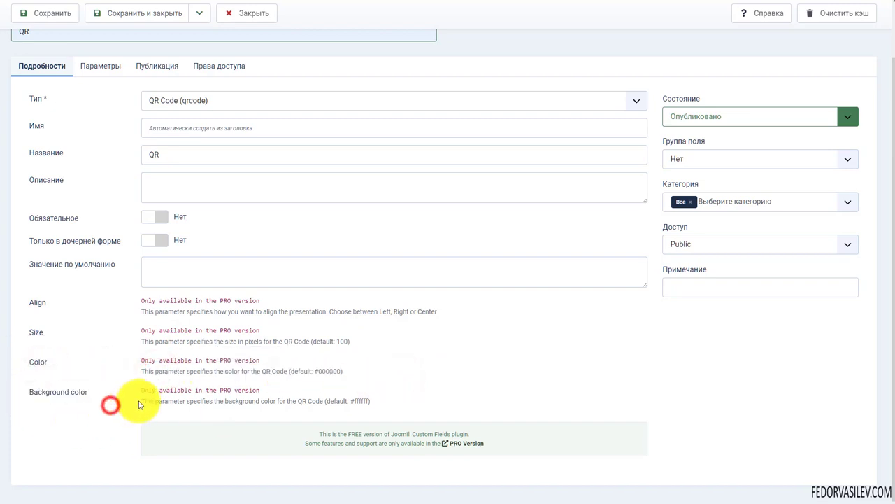
pyautogui.moveTo(170, 400); pyautogui.dragTo(370, 401)
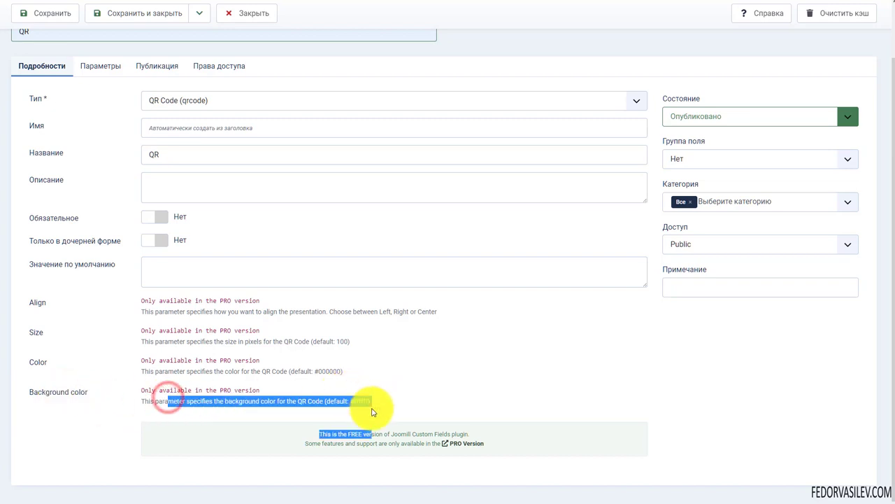
pyautogui.click(414, 396)
pyautogui.scroll(1, 229, 227)
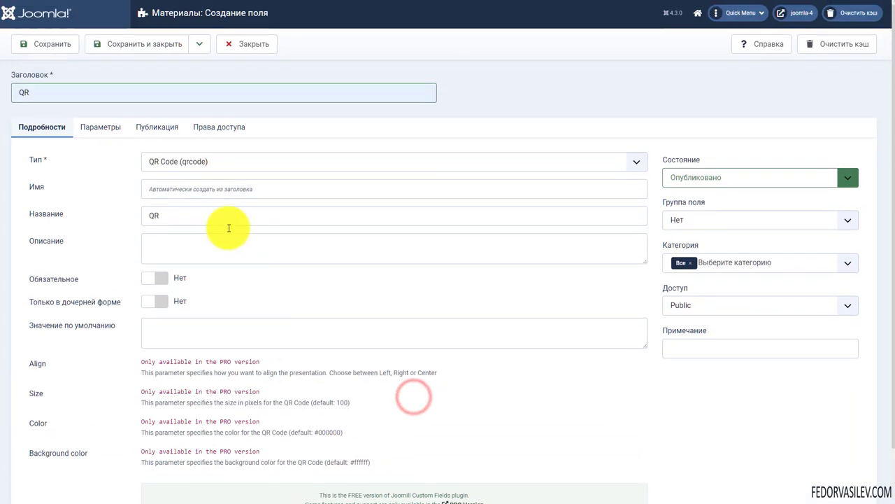
# Review the new QR code field's display and publication settings, and save and close the field
pyautogui.click(90, 132)
pyautogui.click(156, 136)
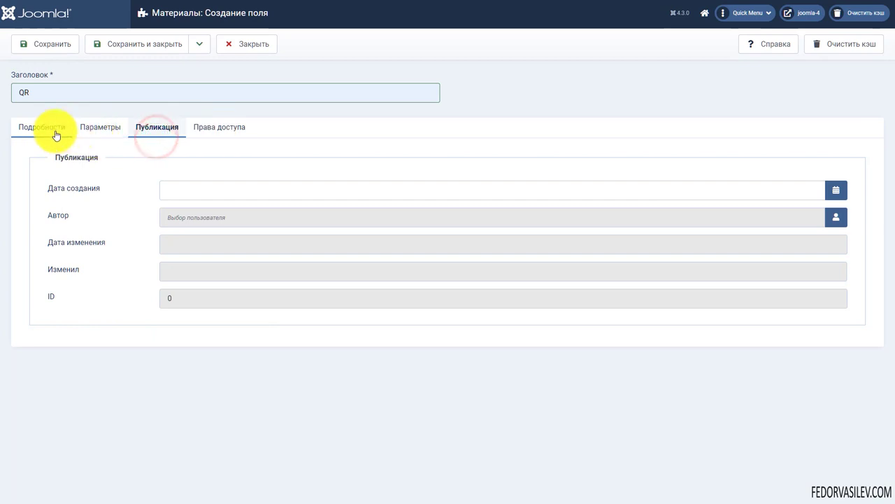
pyautogui.click(114, 46)
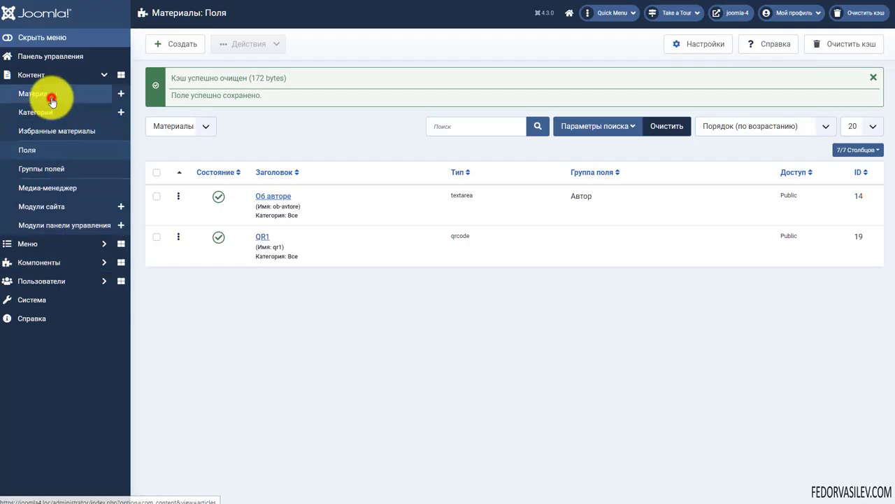
# Open the Блог article for editing and show its custom fields
pyautogui.click(52, 102)
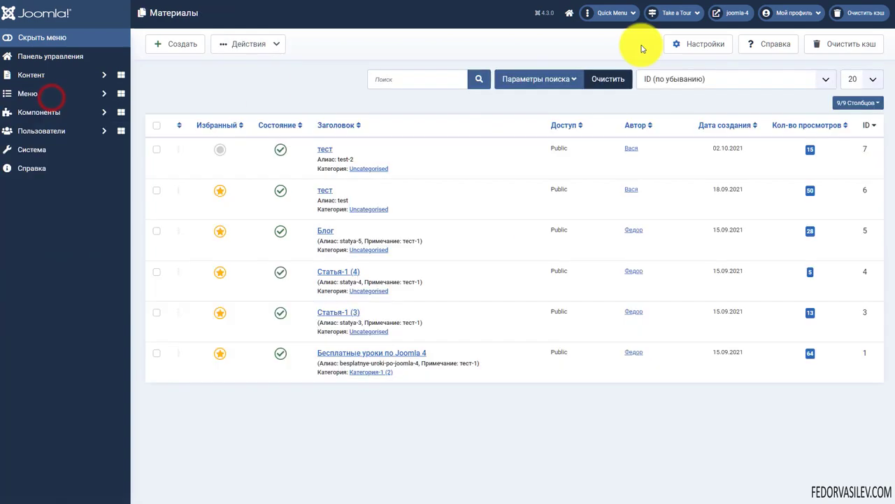
pyautogui.click(326, 231)
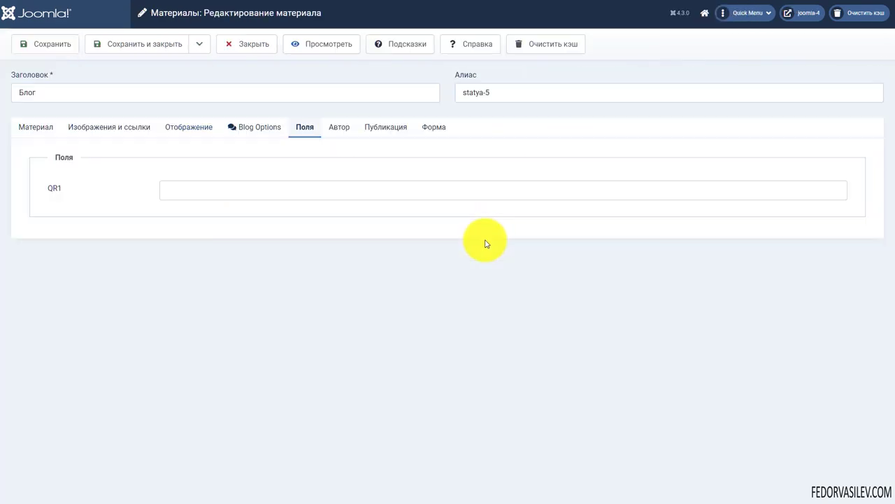
pyautogui.click(45, 126)
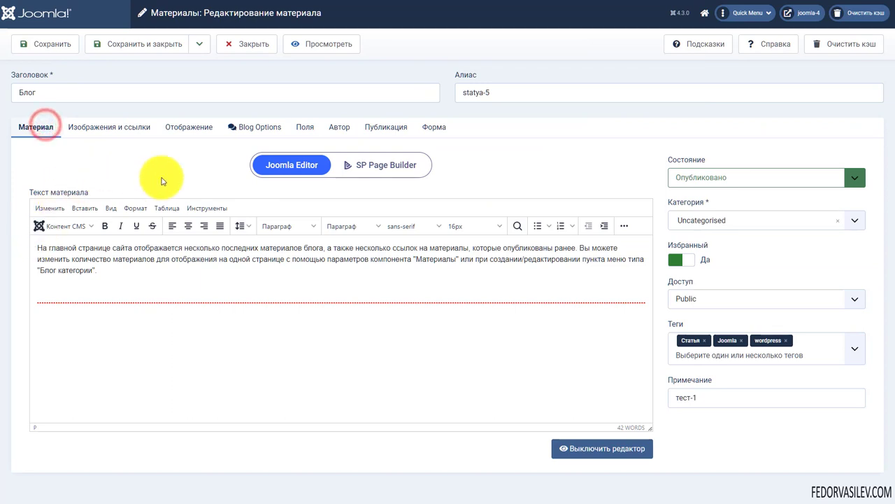
pyautogui.click(302, 130)
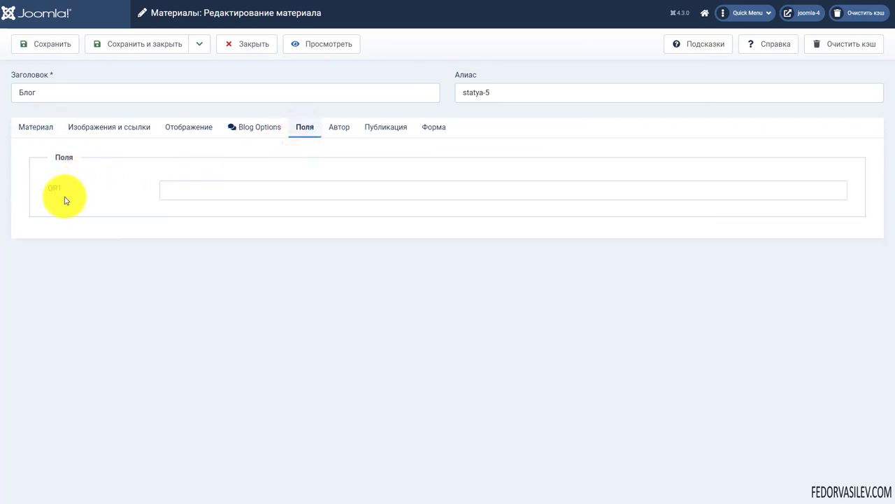
pyautogui.click(191, 192)
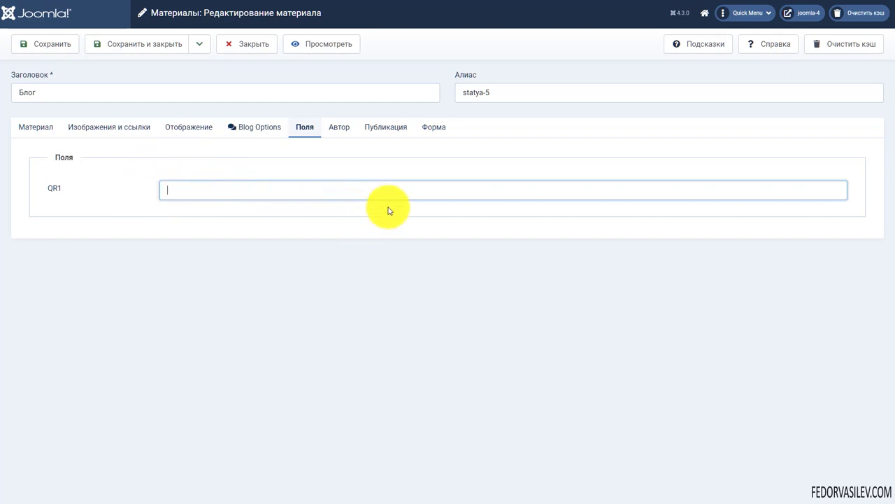
pyautogui.rightClick(188, 187)
pyautogui.click(210, 263)
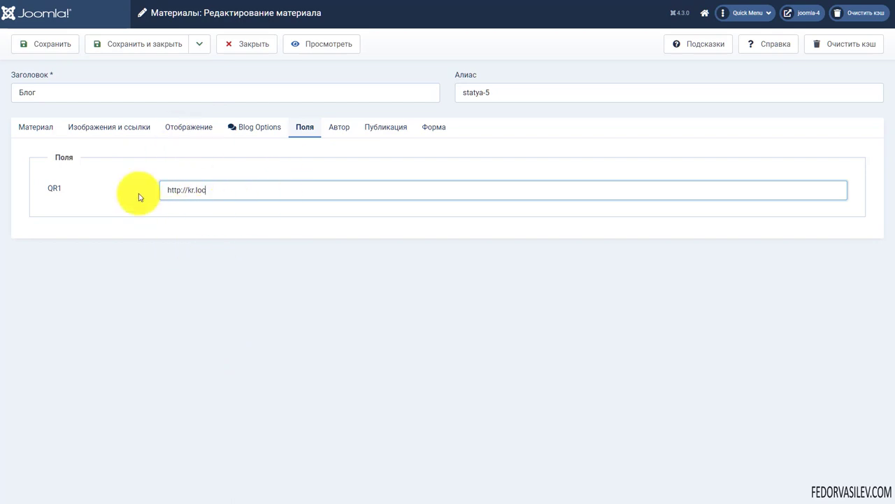
pyautogui.click(46, 42)
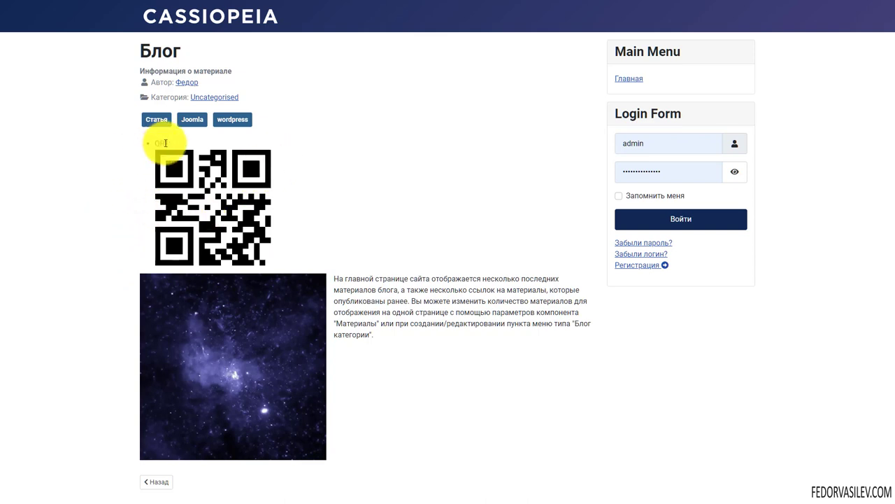
pyautogui.click(706, 1)
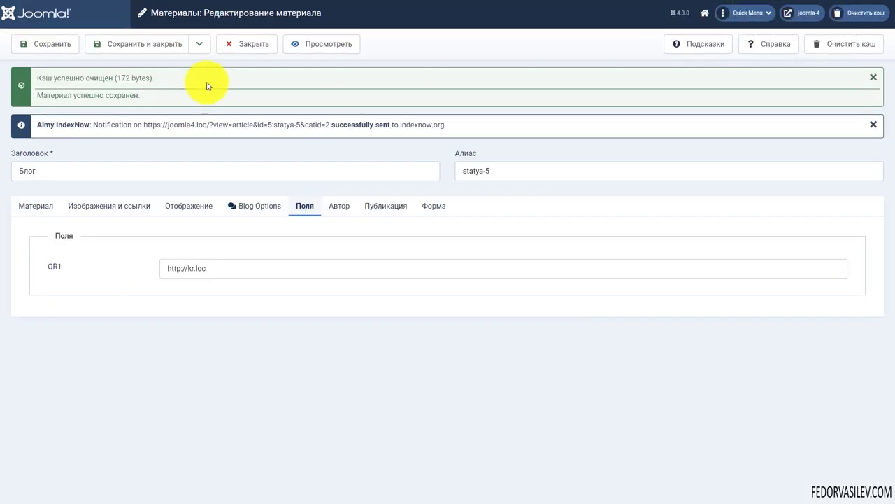
pyautogui.click(245, 43)
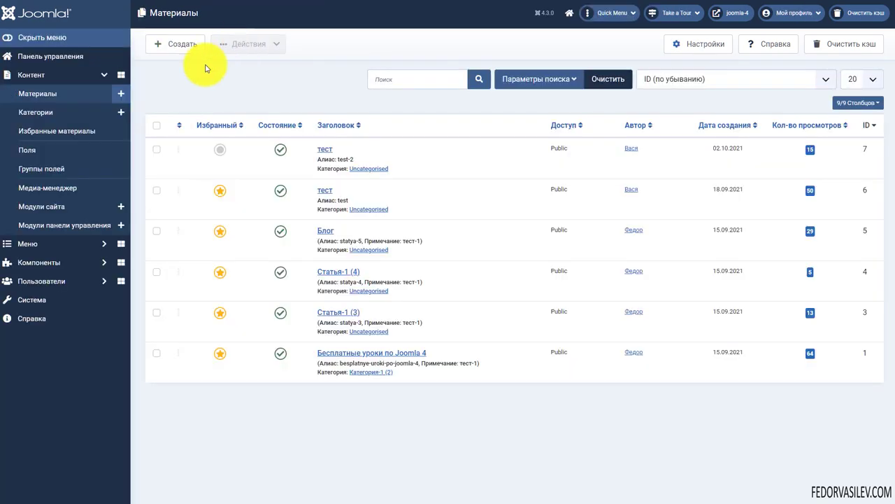
pyautogui.click(44, 283)
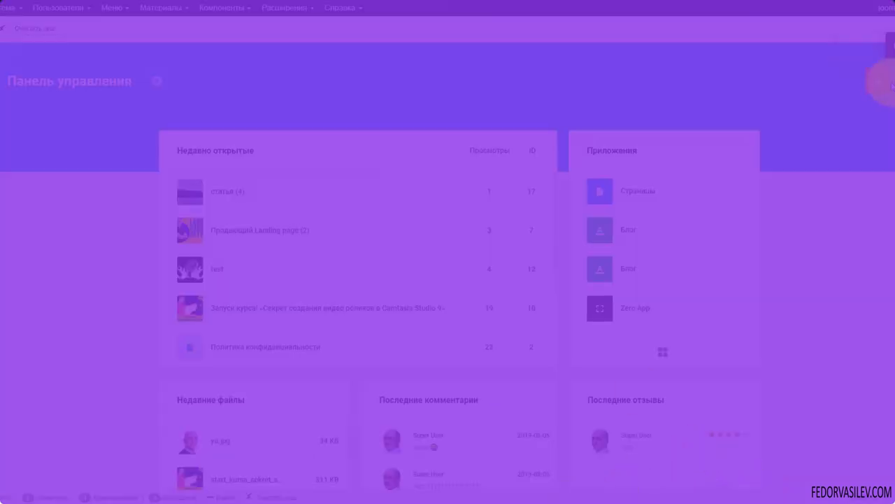
pyautogui.click(886, 84)
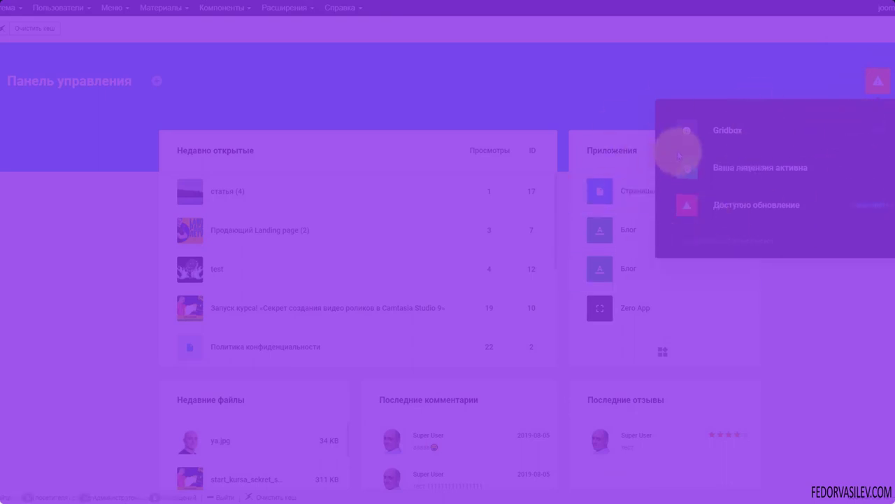
pyautogui.click(734, 171)
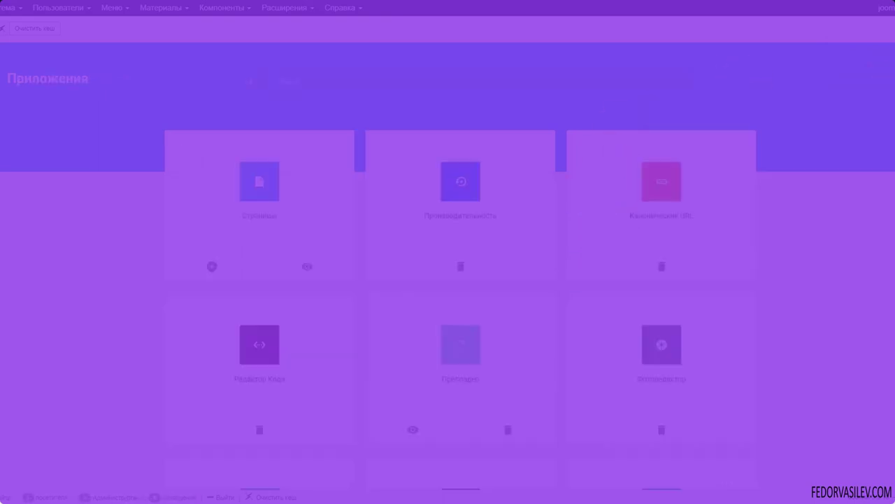
pyautogui.click(28, 171)
pyautogui.click(269, 301)
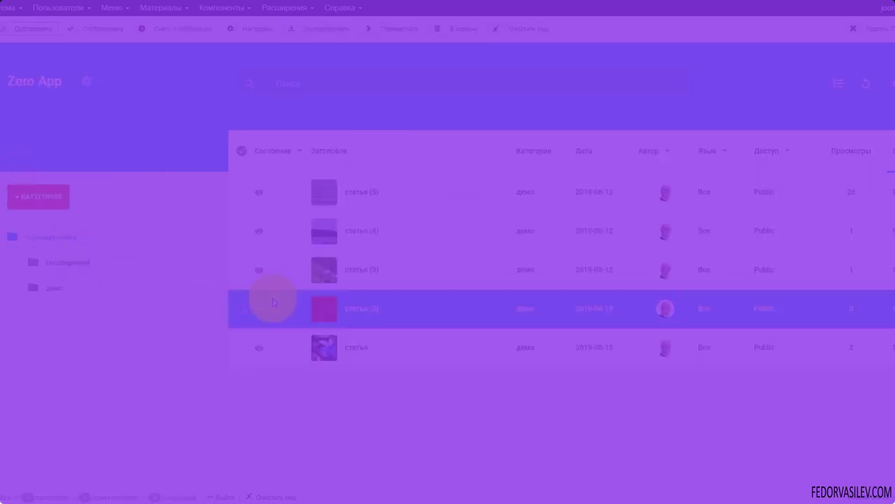
pyautogui.click(86, 82)
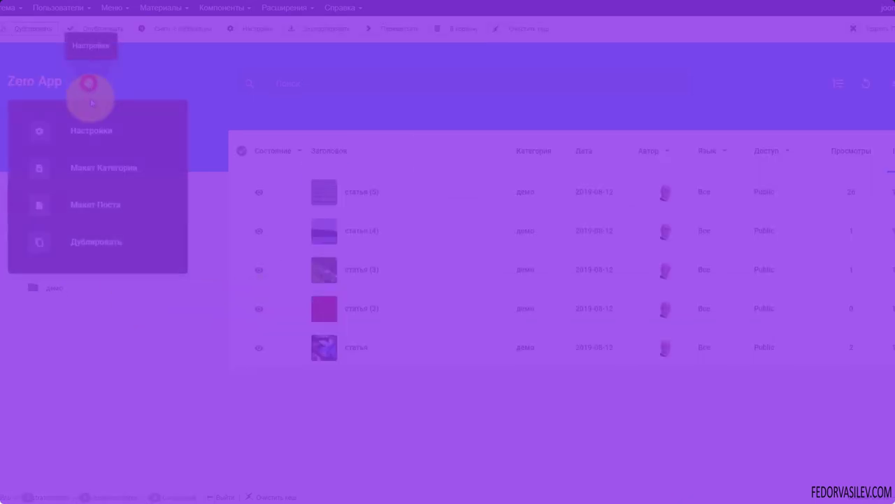
pyautogui.click(93, 213)
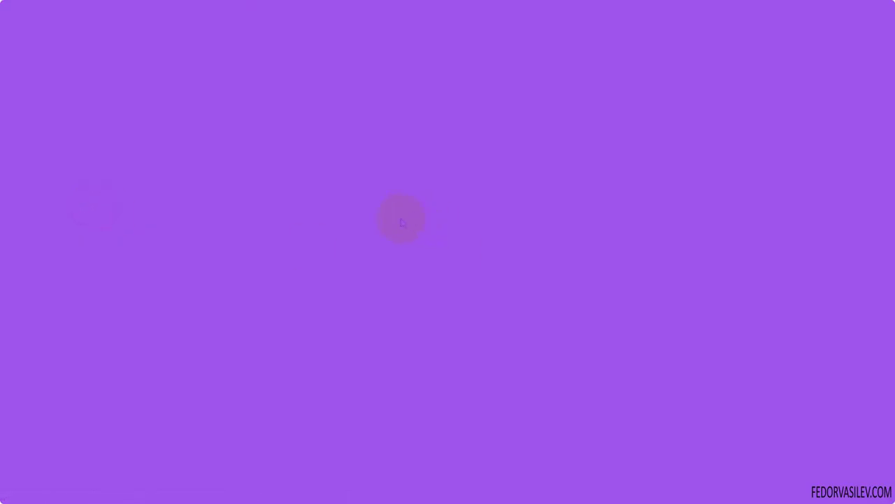